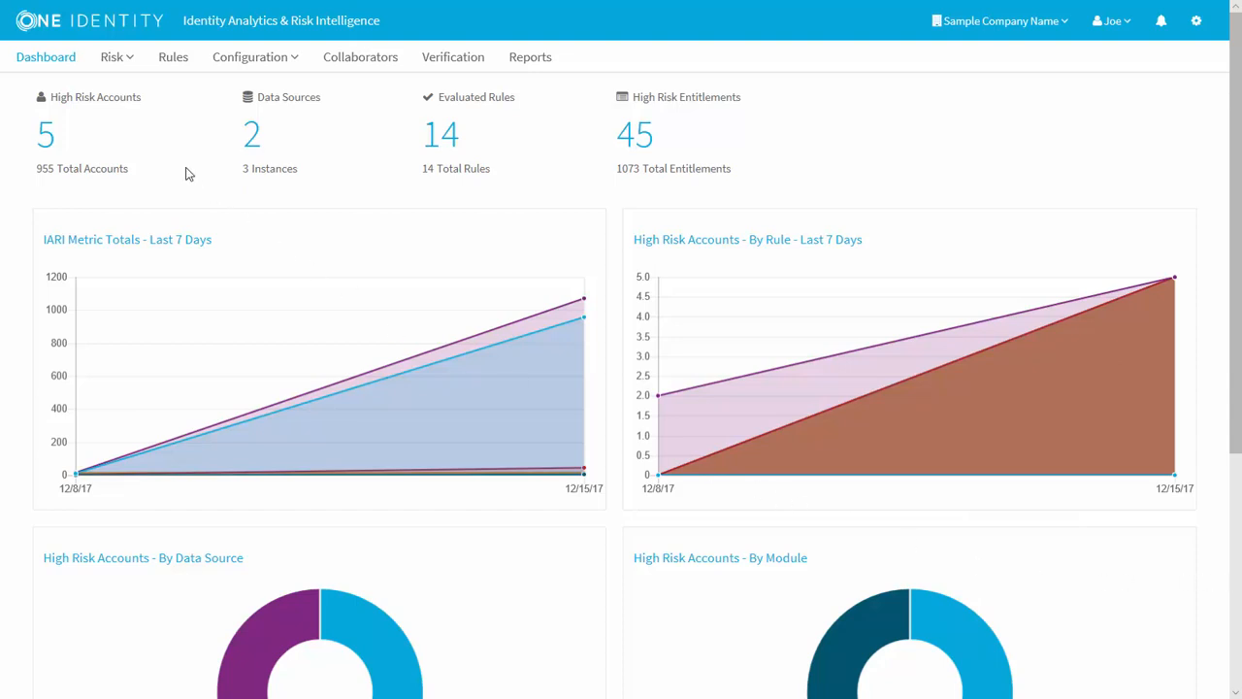
Step: Search the high risk accounts for the employee's first name and open the list of all rules
left_click(121, 60)
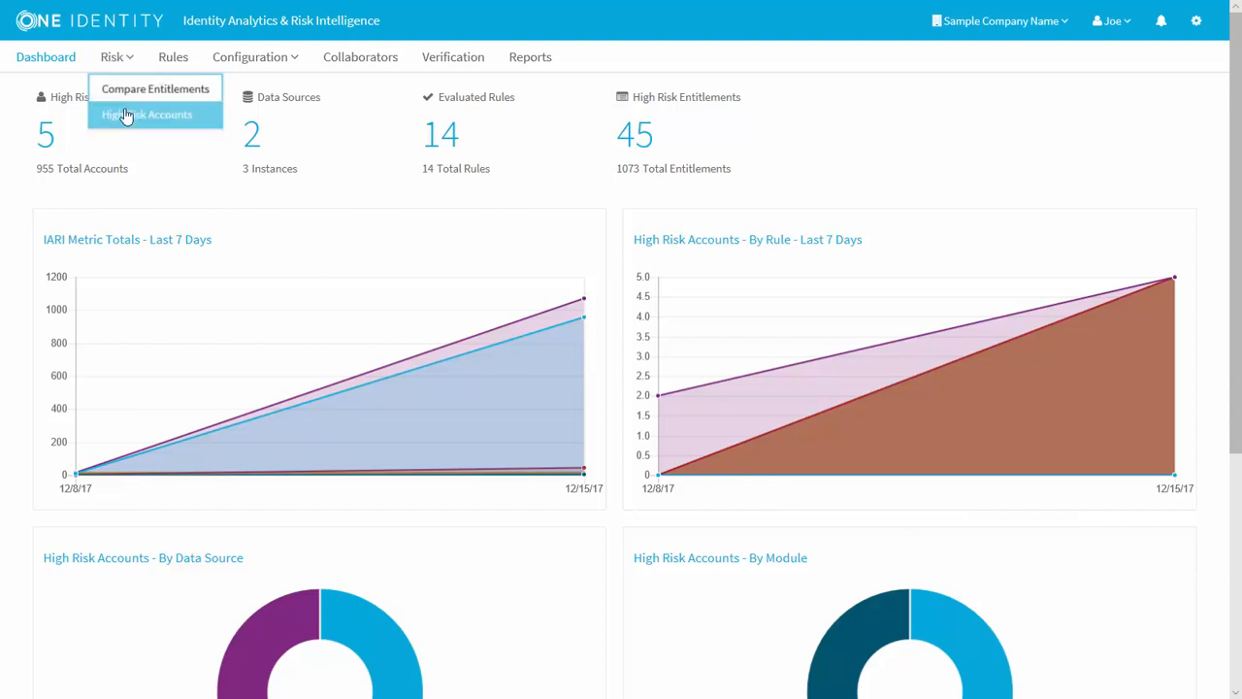
left_click(126, 116)
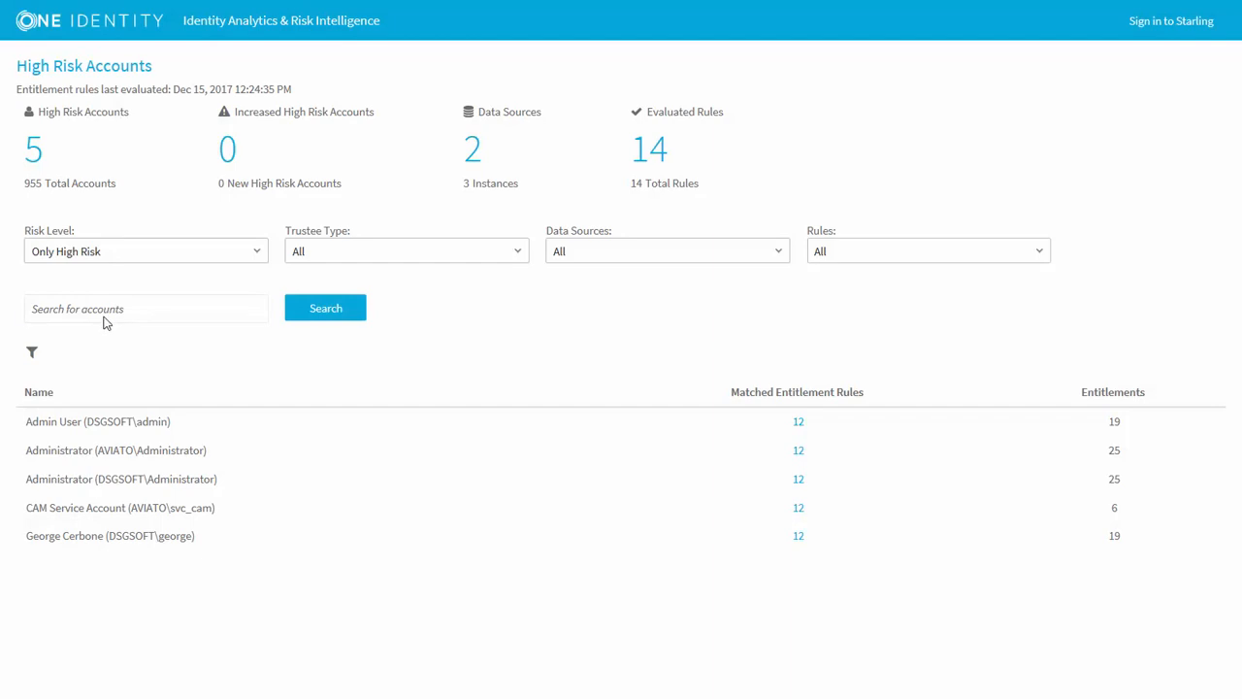
left_click(105, 317)
type("dan")
left_click(325, 346)
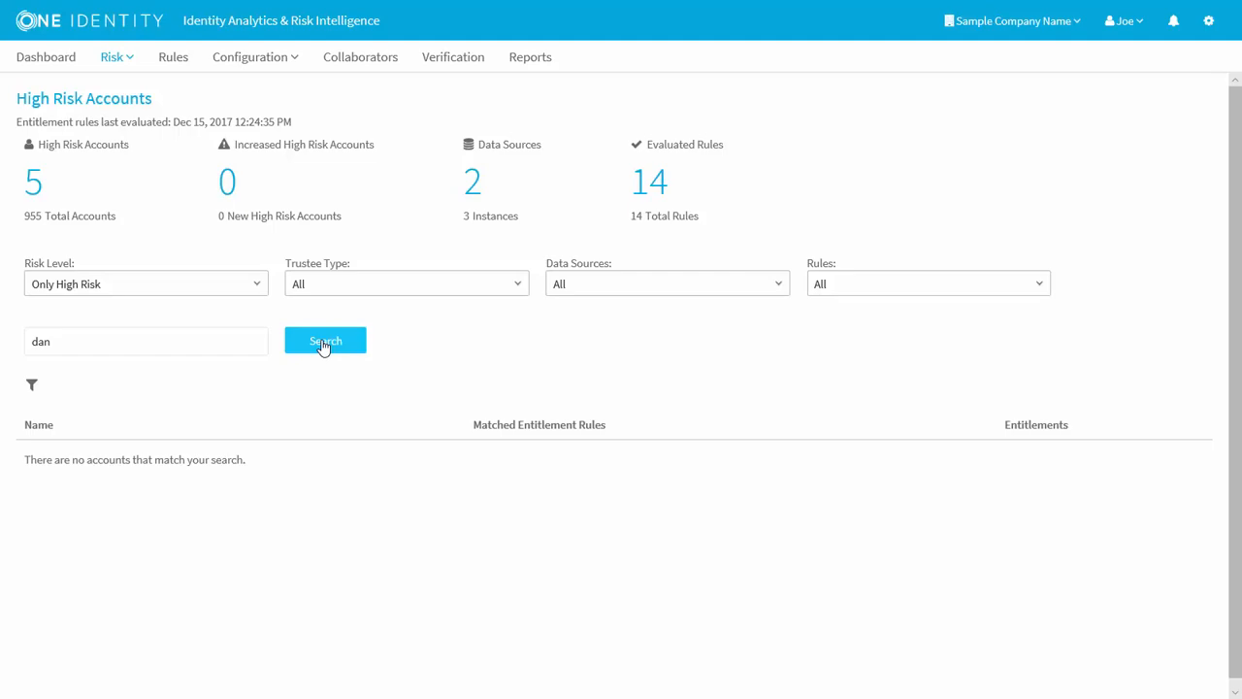
left_click(172, 67)
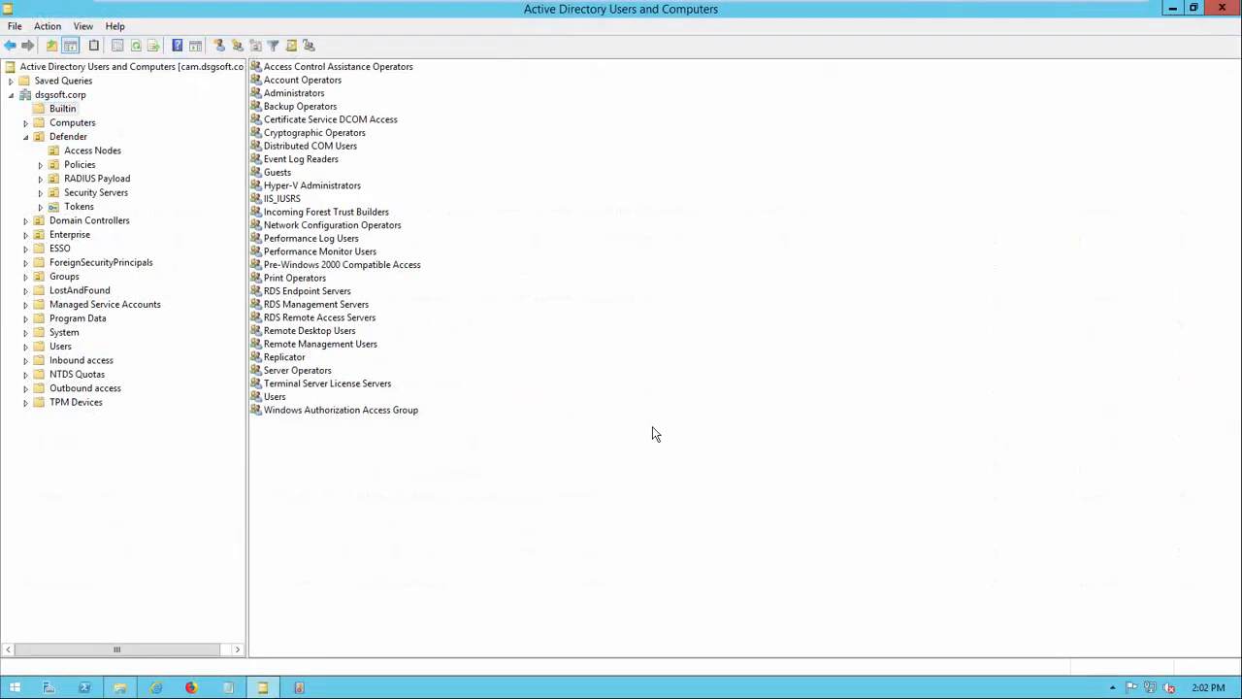
Step: Switch to Active Directory Users and Computers and examine the full member names of the built-in Hyper-V Administrators group
left_click(330, 192)
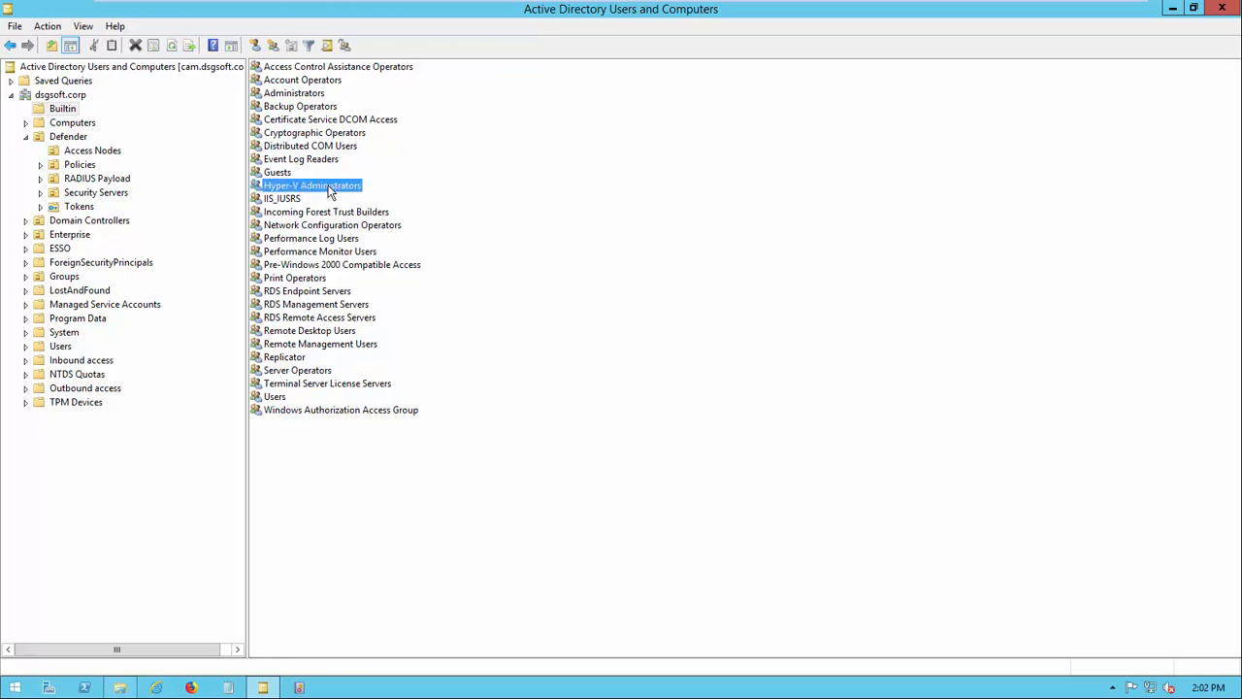
double_click(330, 192)
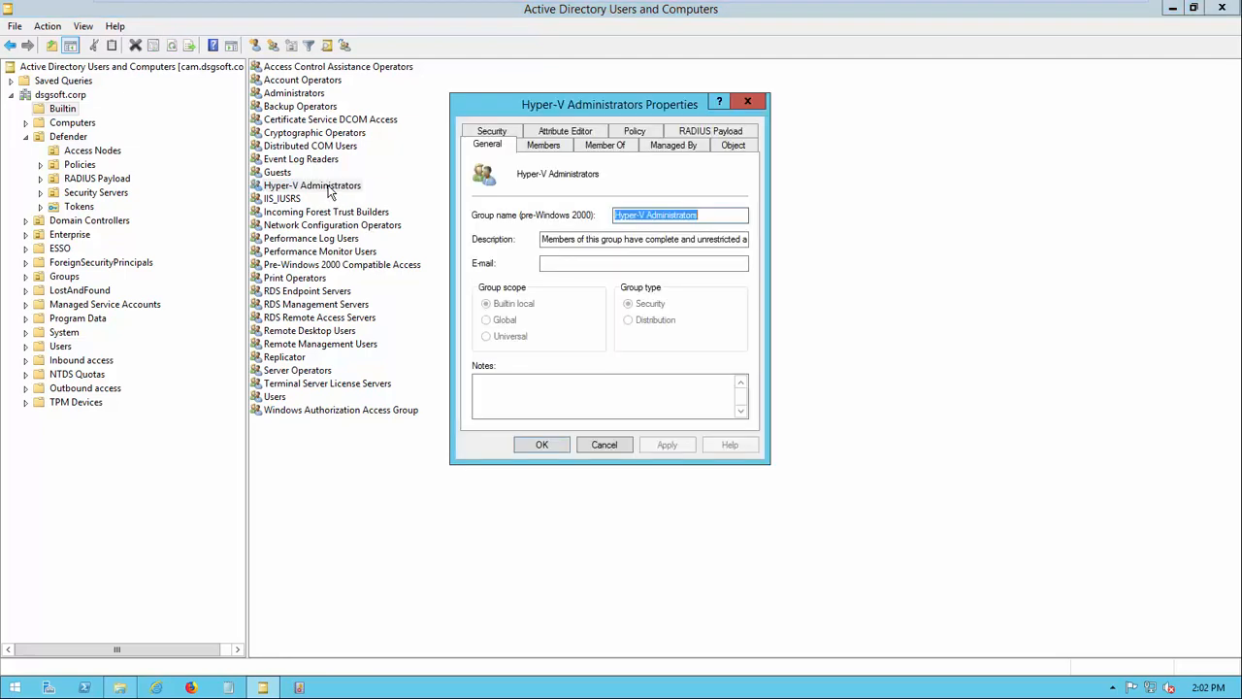
left_click(544, 145)
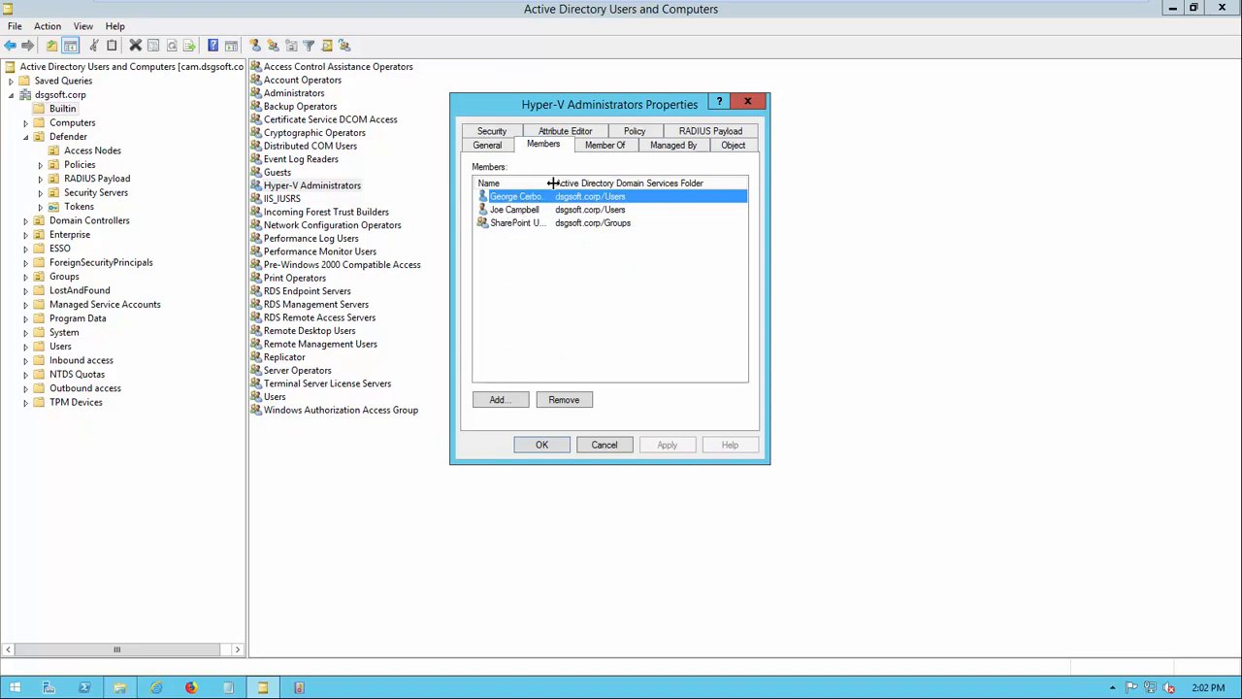
left_click_drag(551, 183, 630, 182)
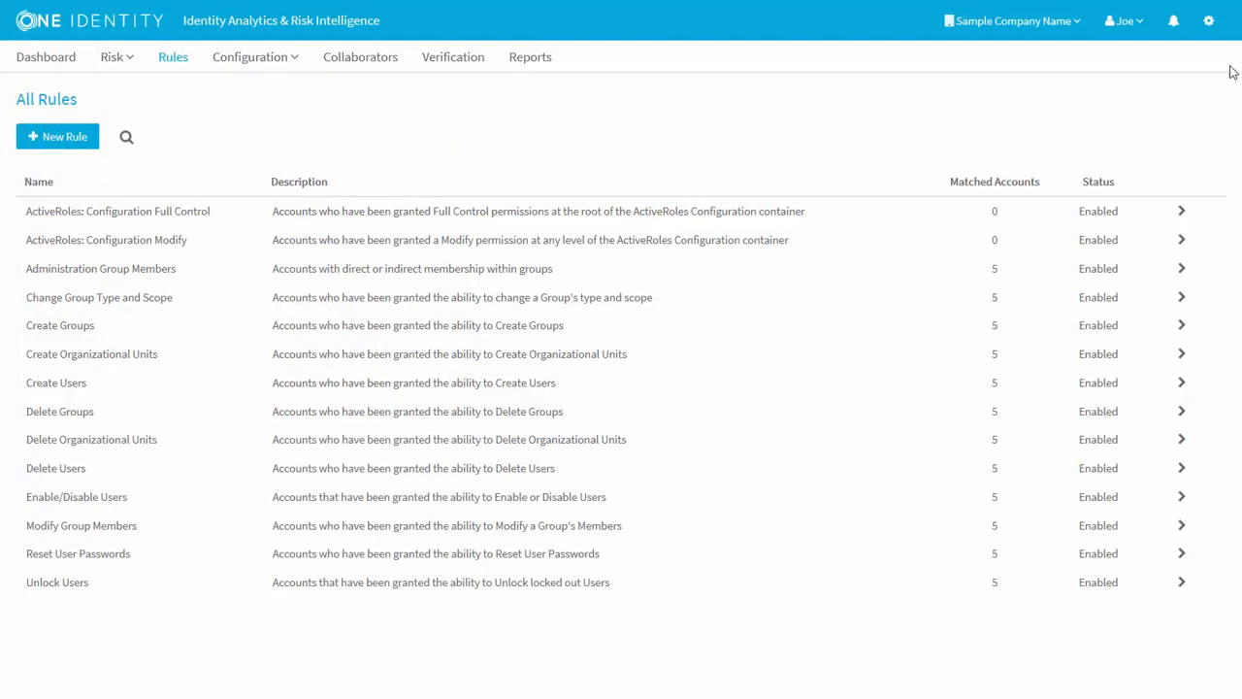
Step: In Identity Analytics & Risk Intelligence, create a rule from the Administration Group Members template and name it "Hyper-V Administrators"
left_click(29, 146)
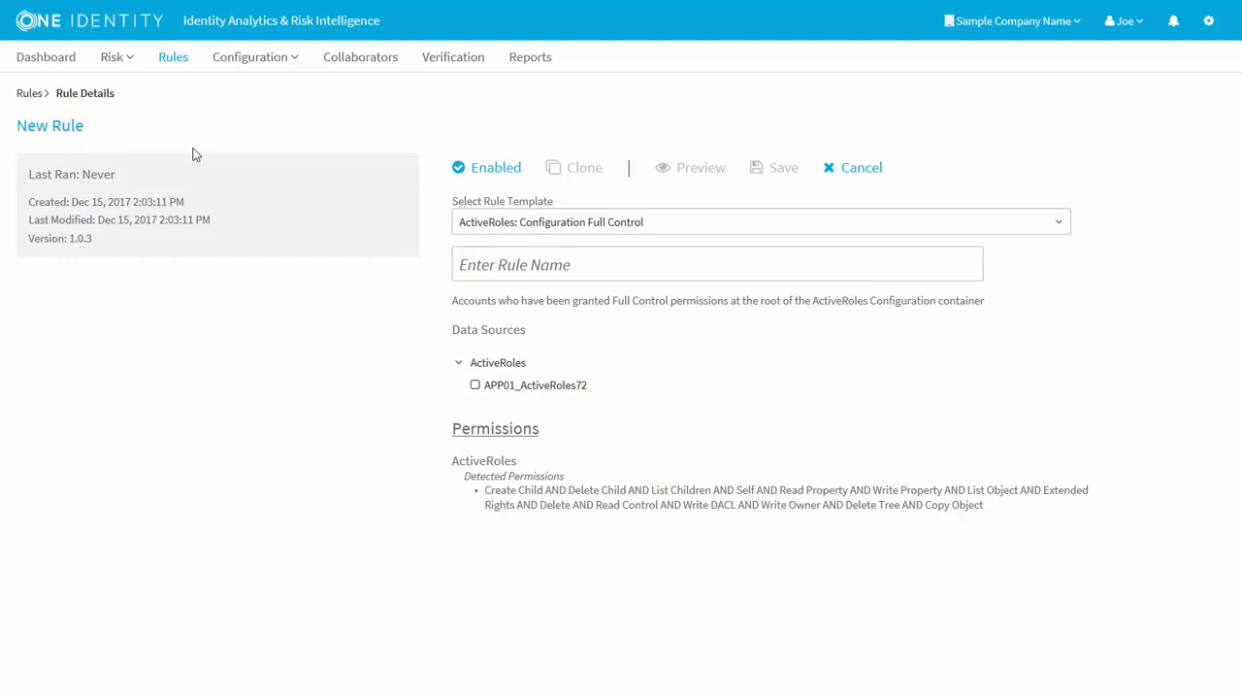
left_click(612, 223)
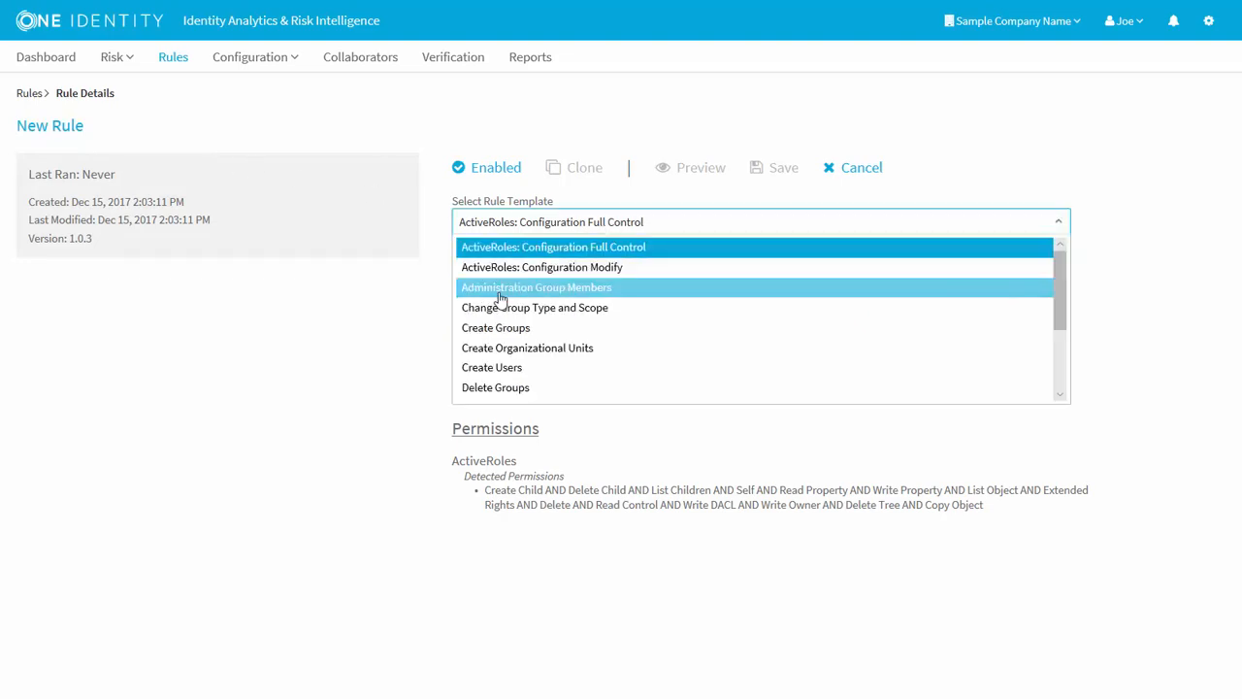
left_click(501, 291)
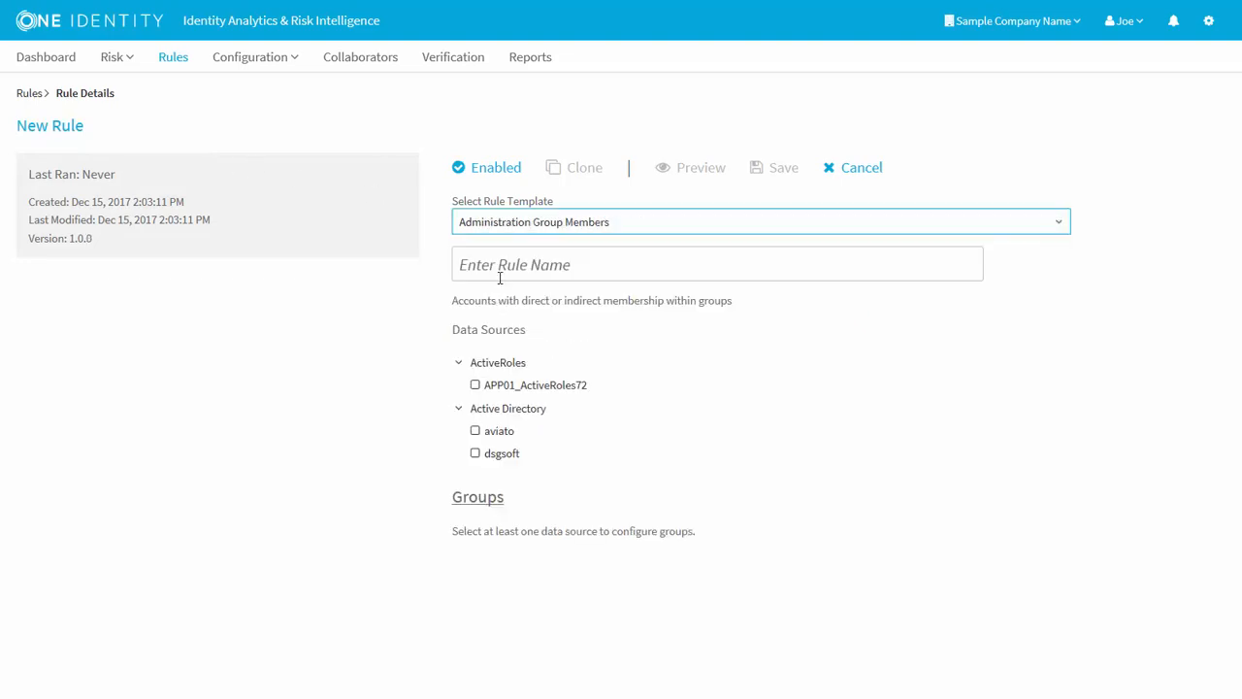
left_click(499, 268)
type("Hyper-V Administrators")
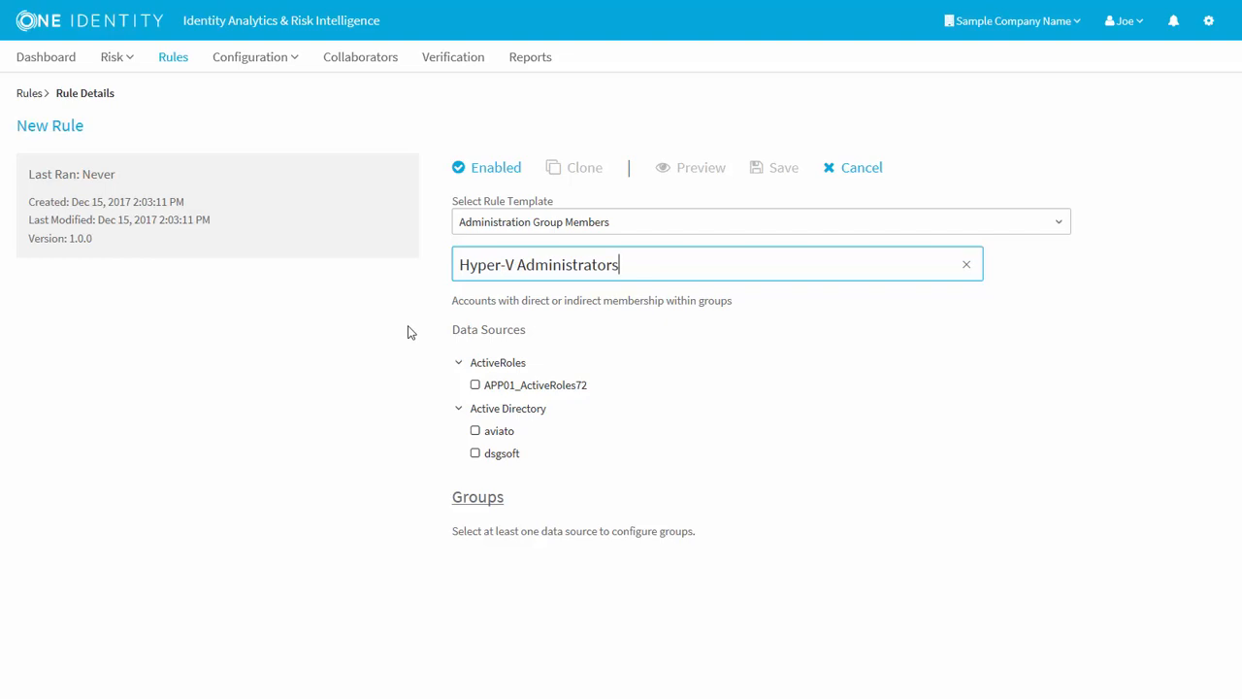
Step: Apply the rule to the dsgsoft data source for groups with name starting "Hyper-V Administrators" and save it
left_click(475, 453)
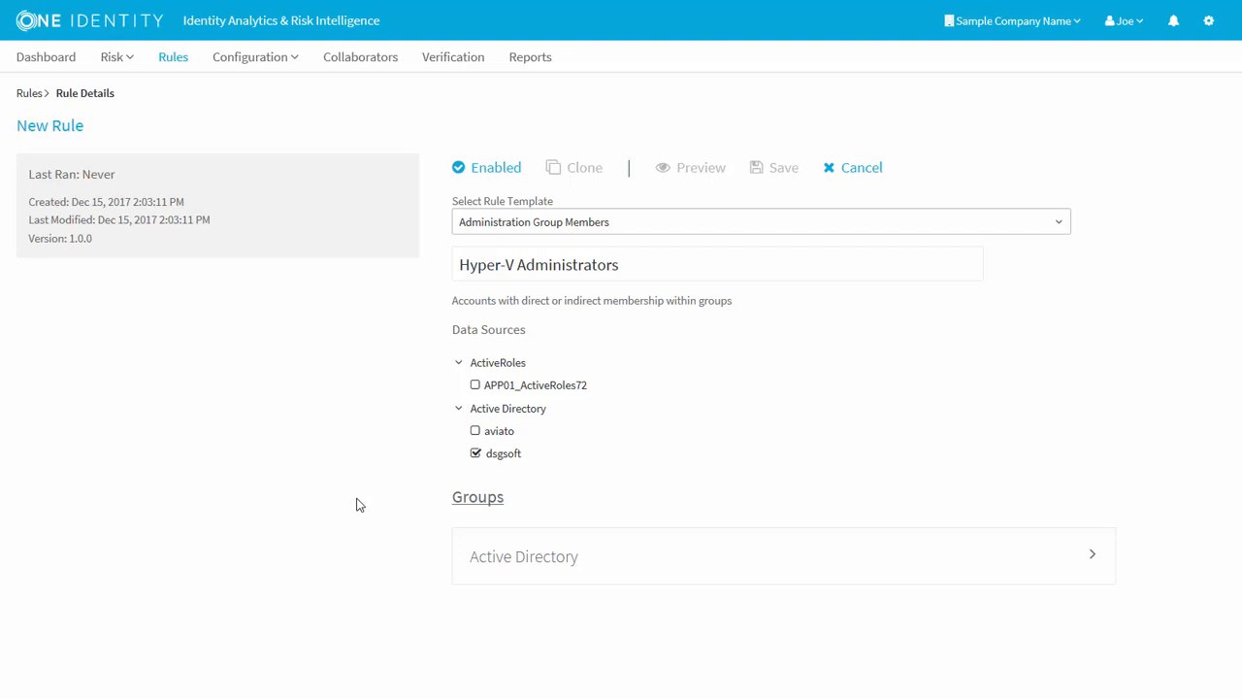
left_click(1068, 573)
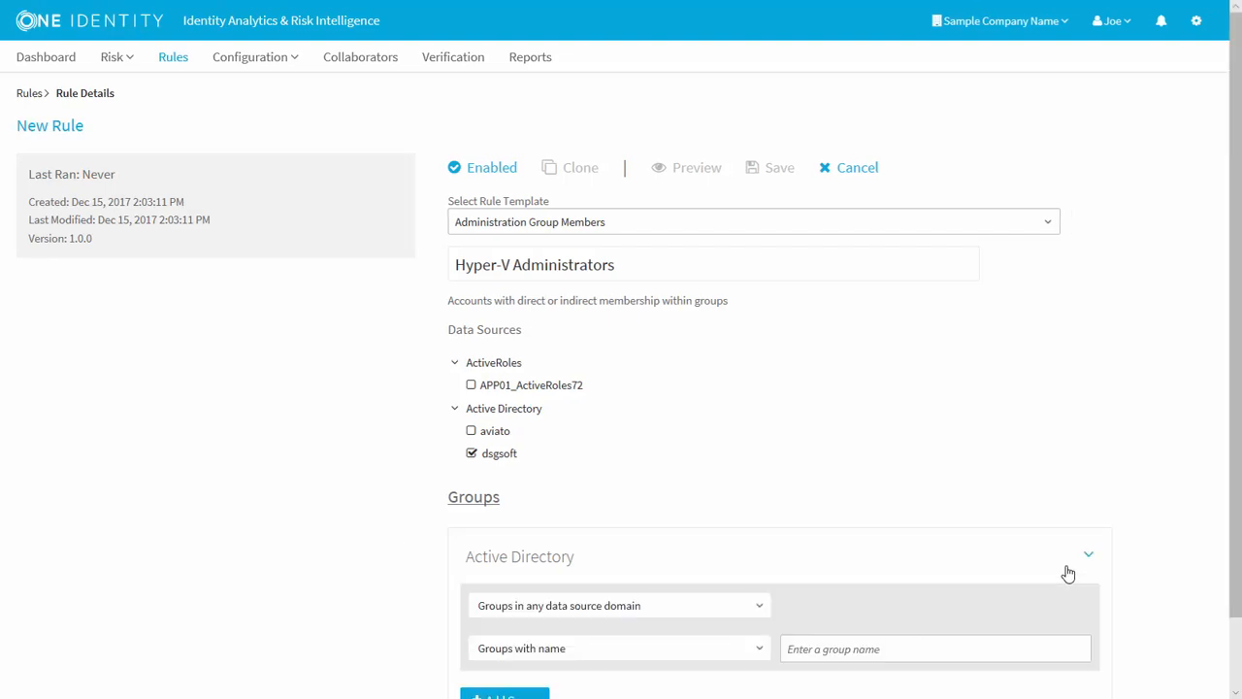
scroll(1198, 496, "down", 2)
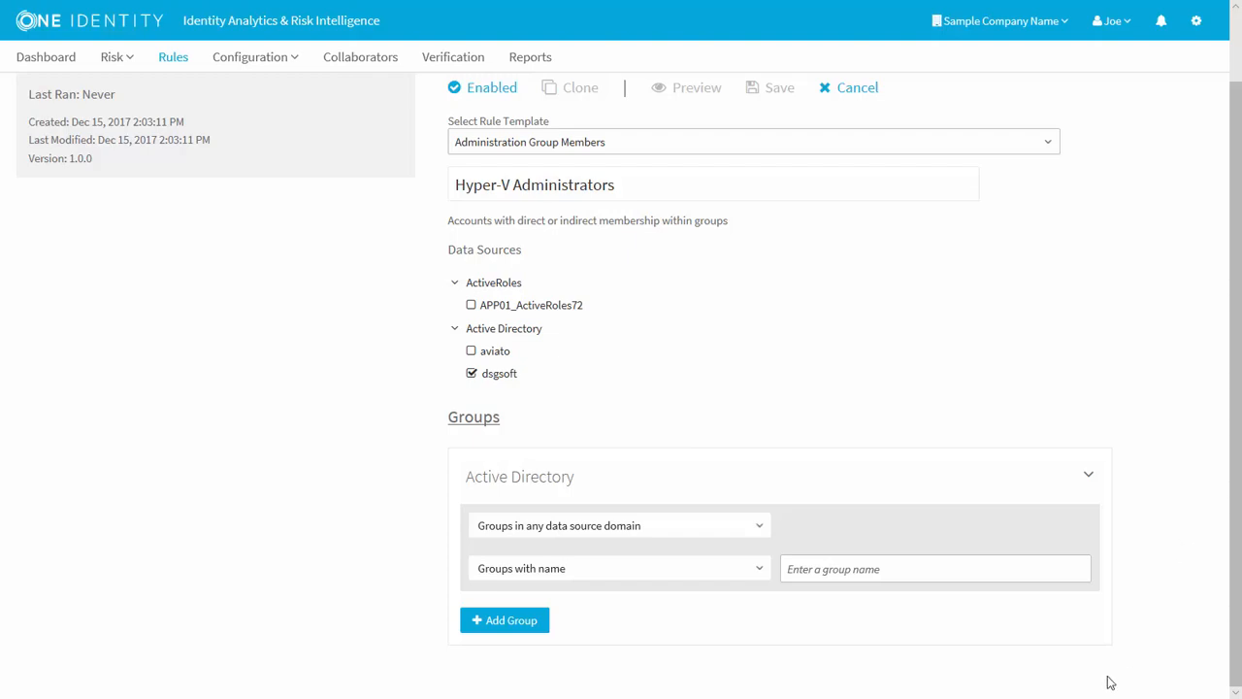
left_click(682, 580)
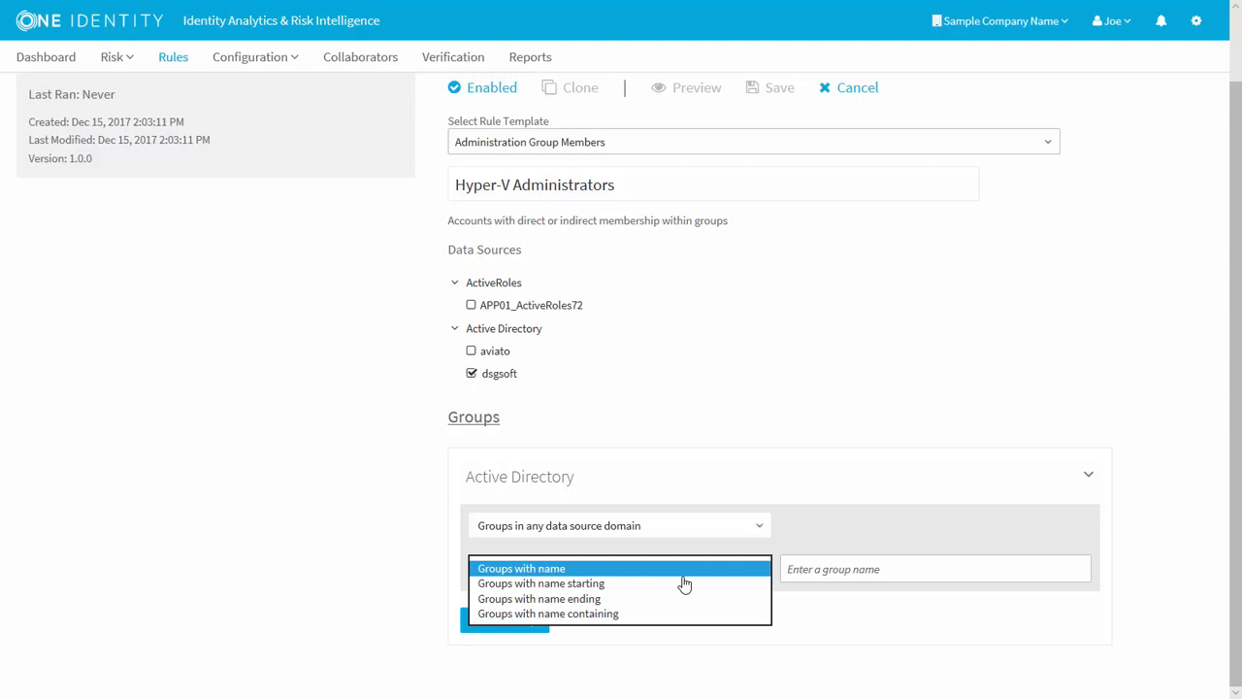
left_click(685, 583)
left_click(854, 570)
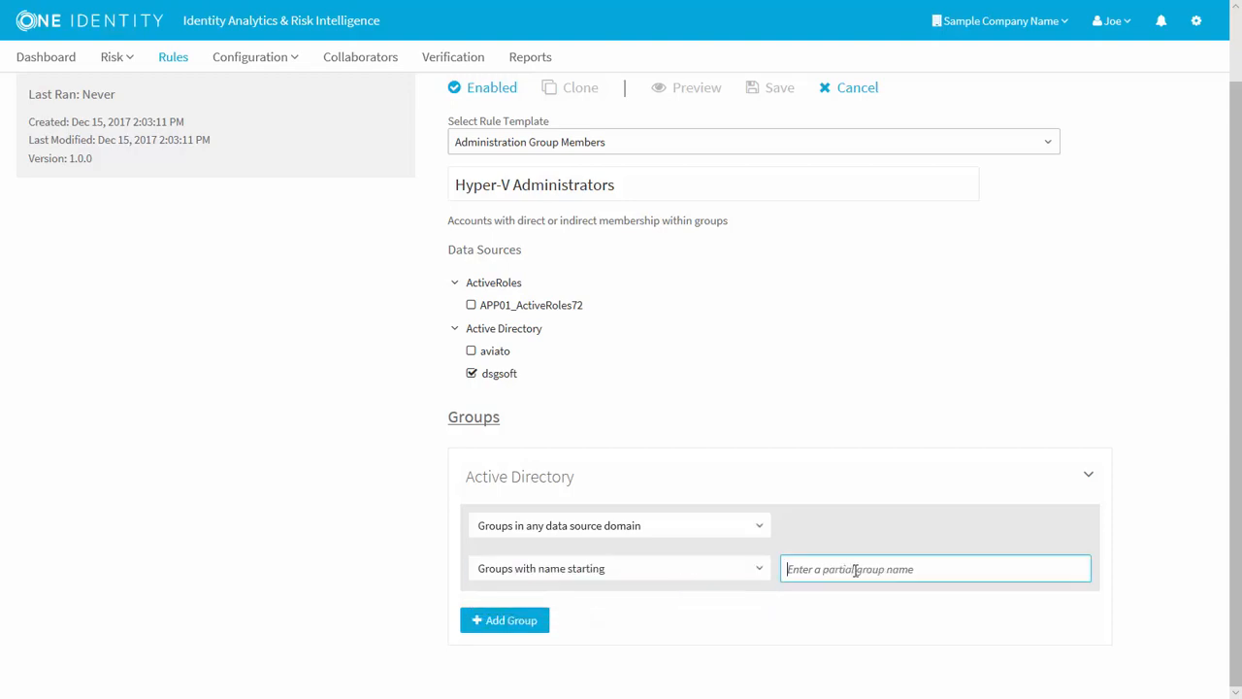
type("Hyper-V Administrators")
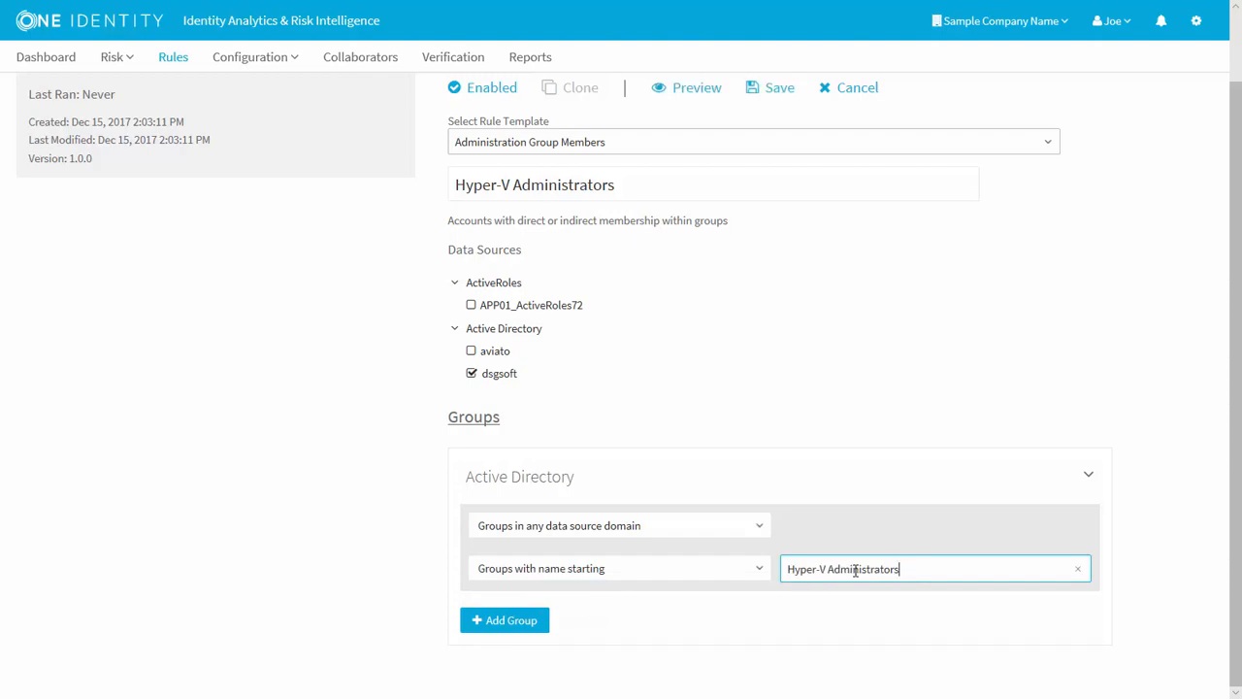
scroll(855, 570, "up", 1)
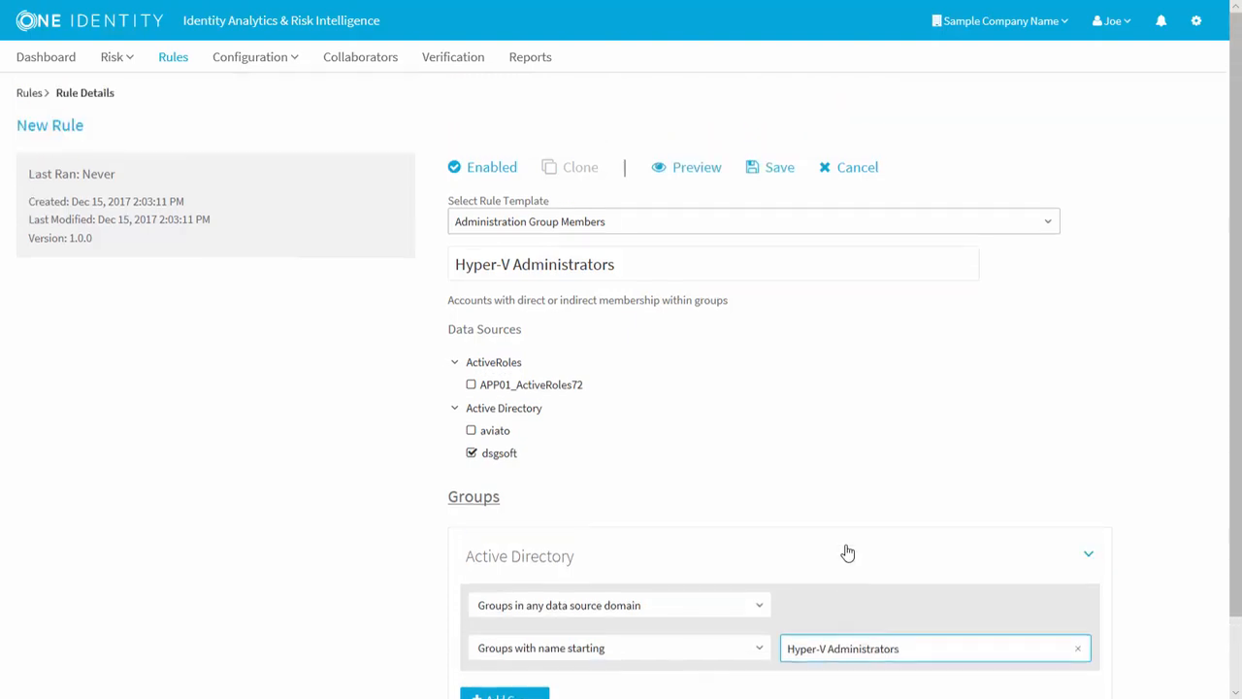
left_click(774, 170)
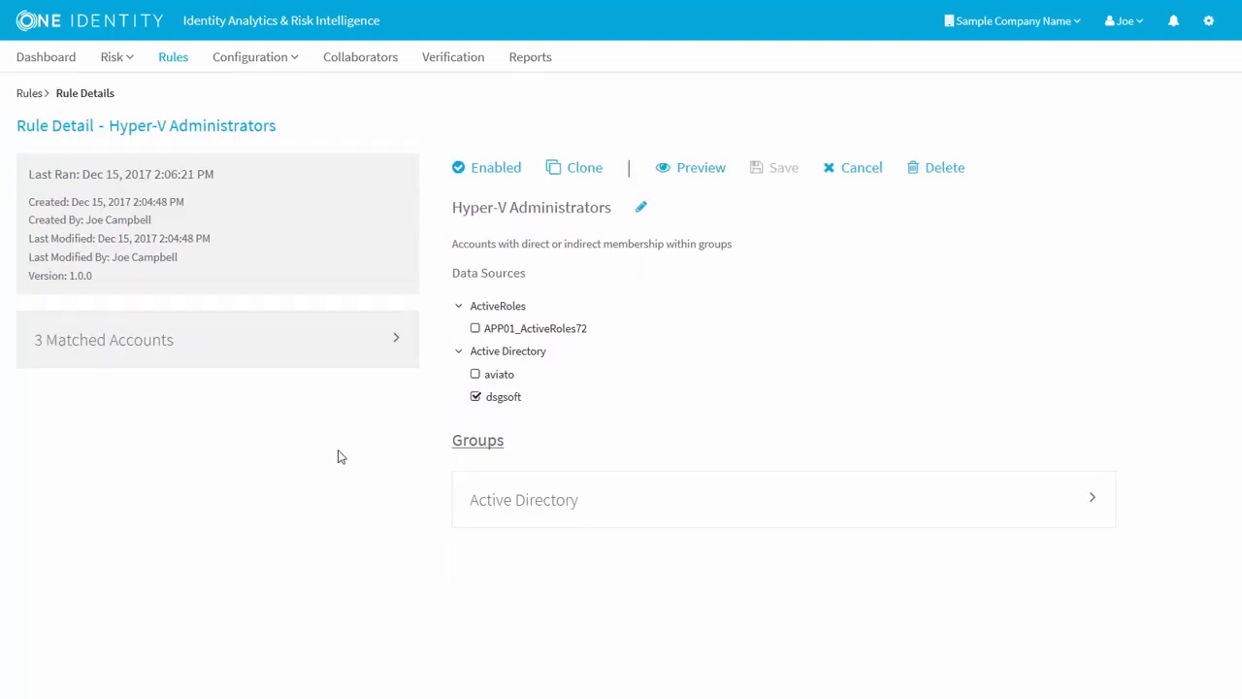
Step: Review all accounts matched by the Hyper-V Administrators rule and examine the first account's risk profile and matched rule
left_click(398, 347)
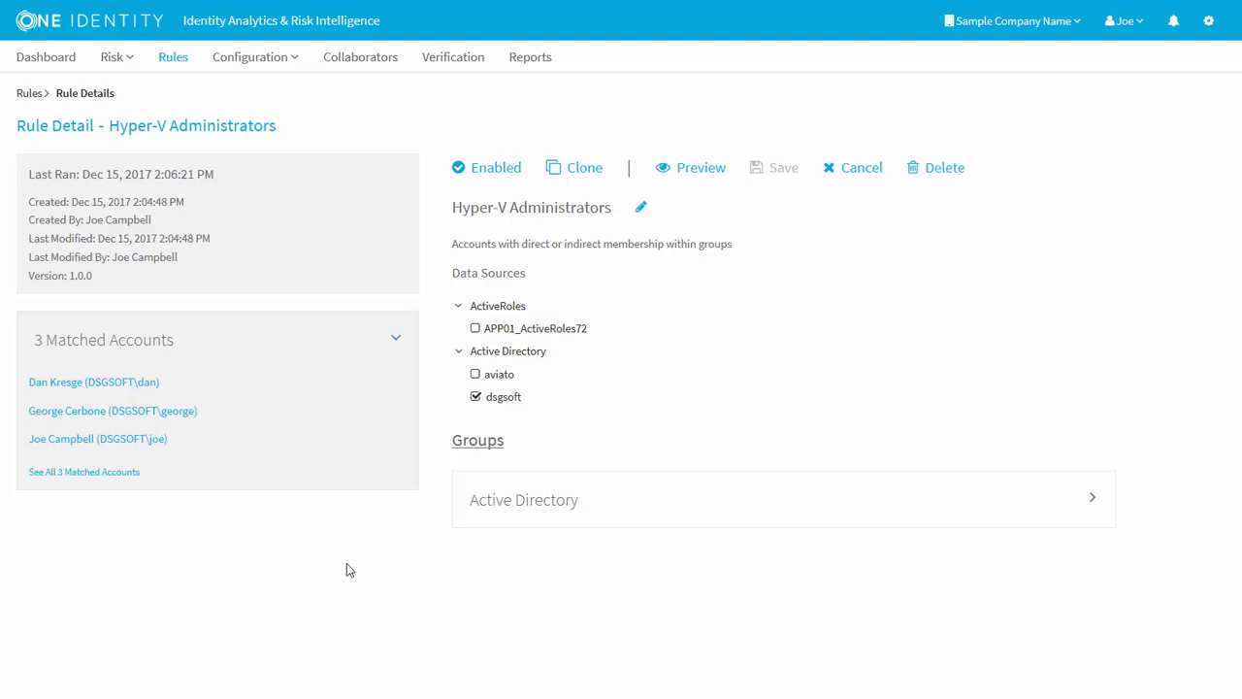
left_click(70, 475)
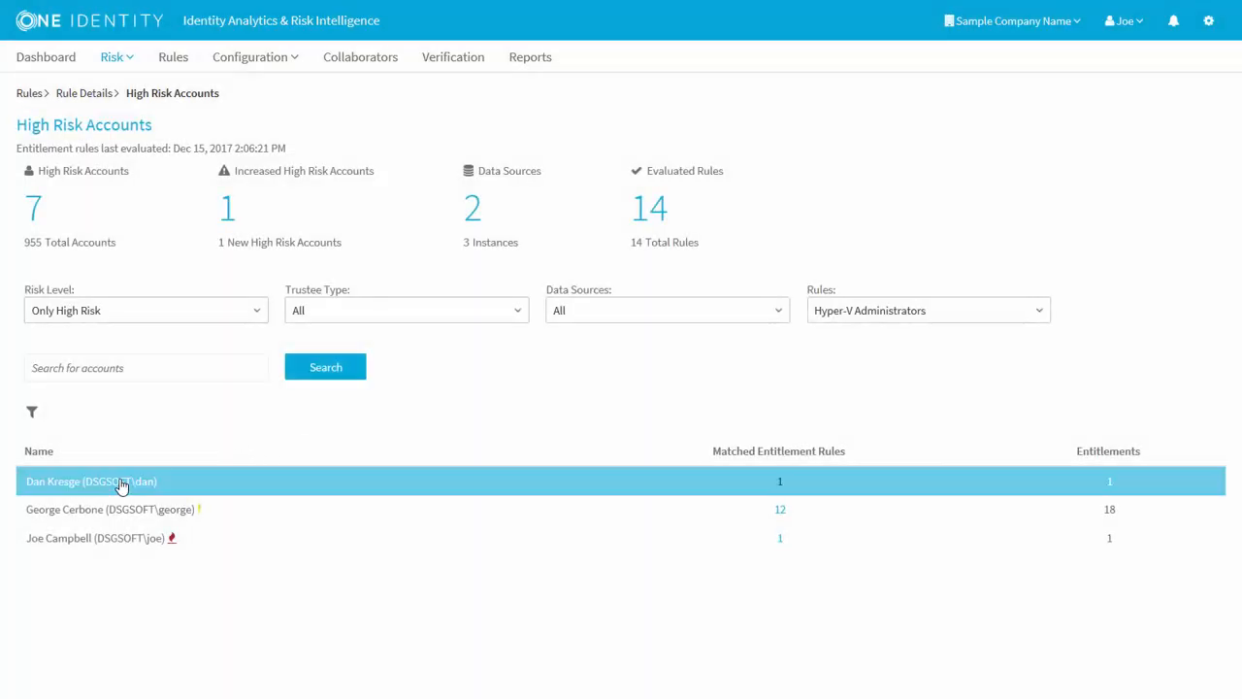
left_click(113, 490)
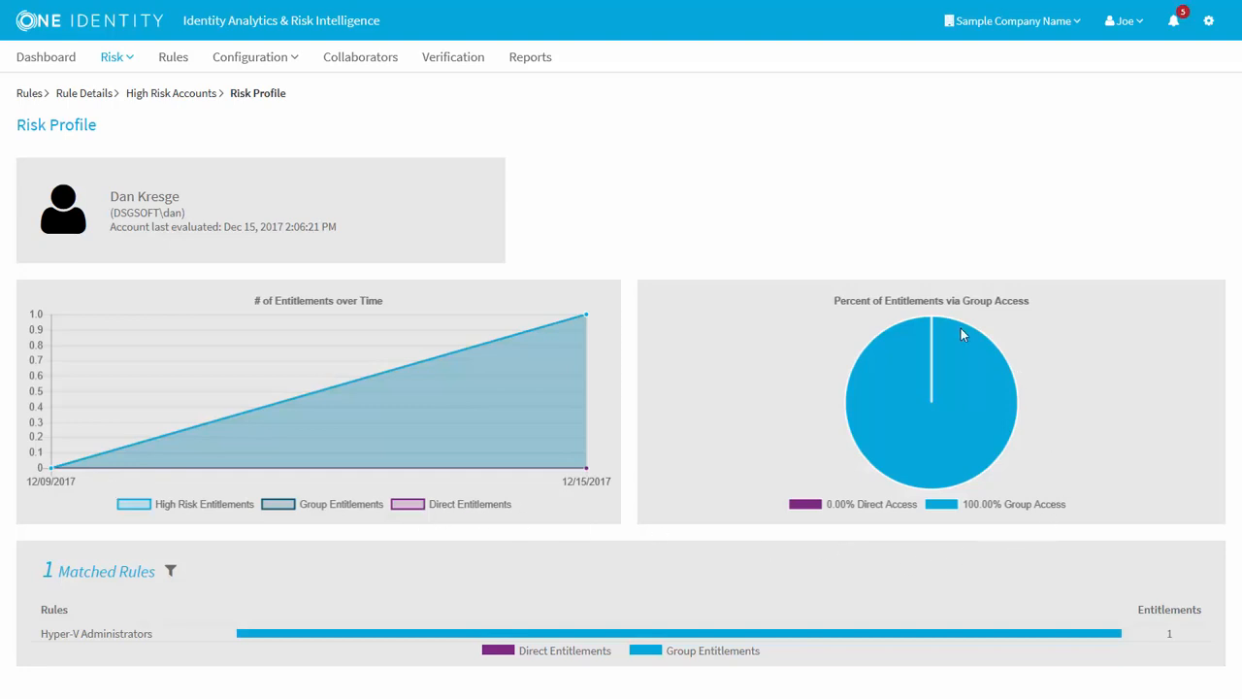
mouse_move(1006, 422)
left_click(523, 635)
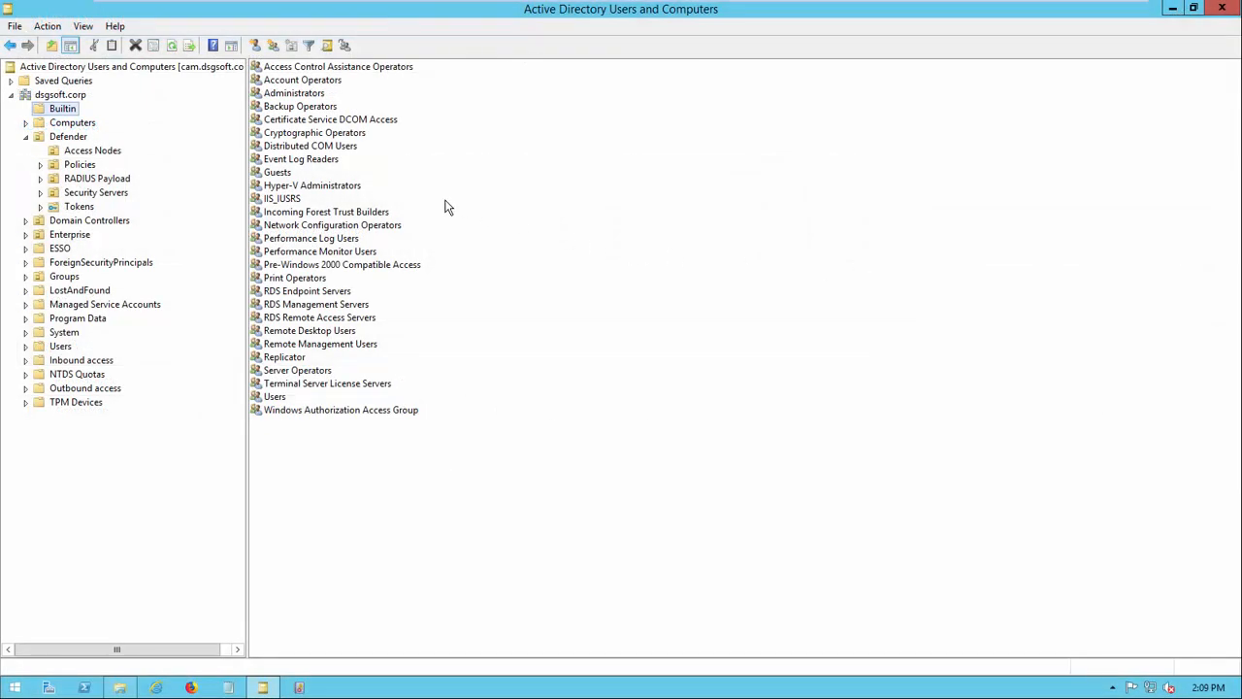
Step: Switch to Active Directory Users and Computers and remove the SharePoint User group from the Hyper-V Administrators members
double_click(326, 186)
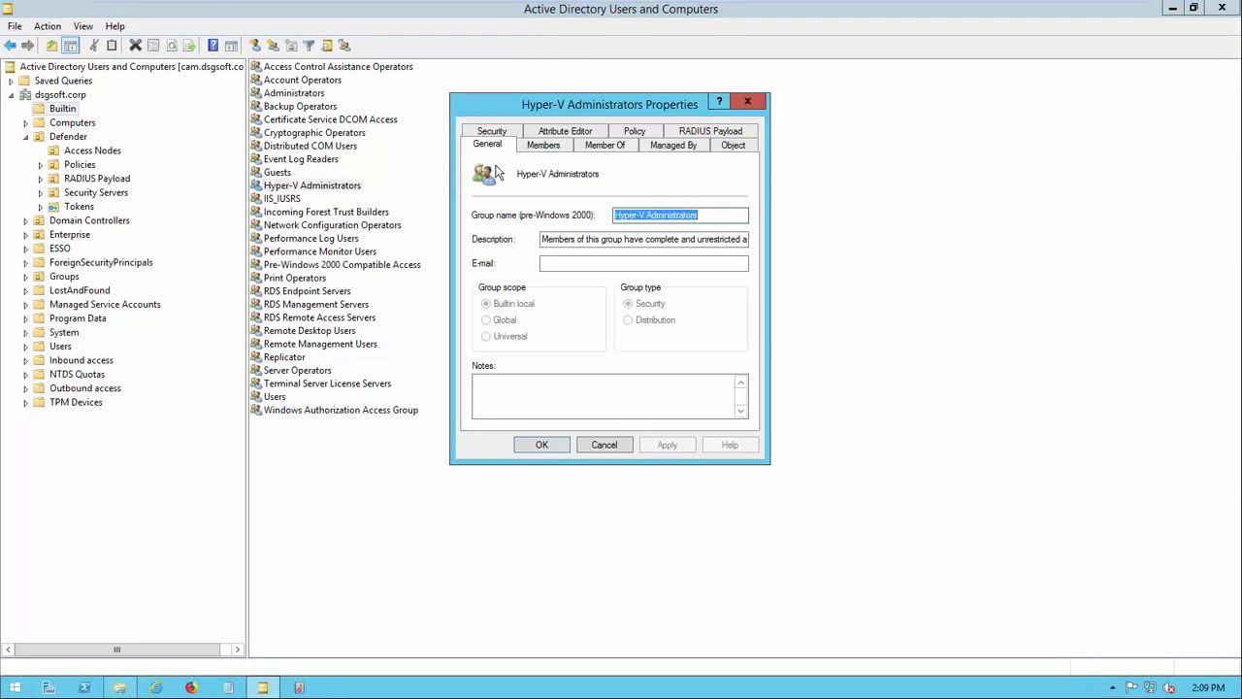
left_click(546, 148)
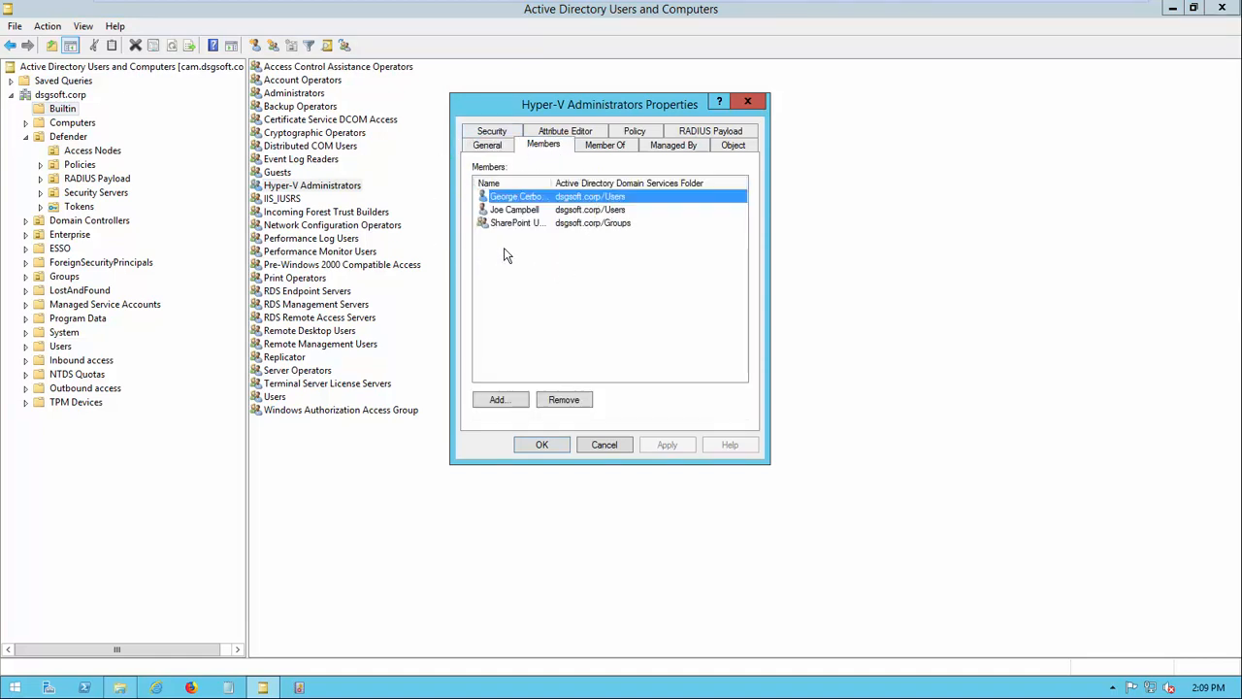
left_click_drag(550, 182, 604, 182)
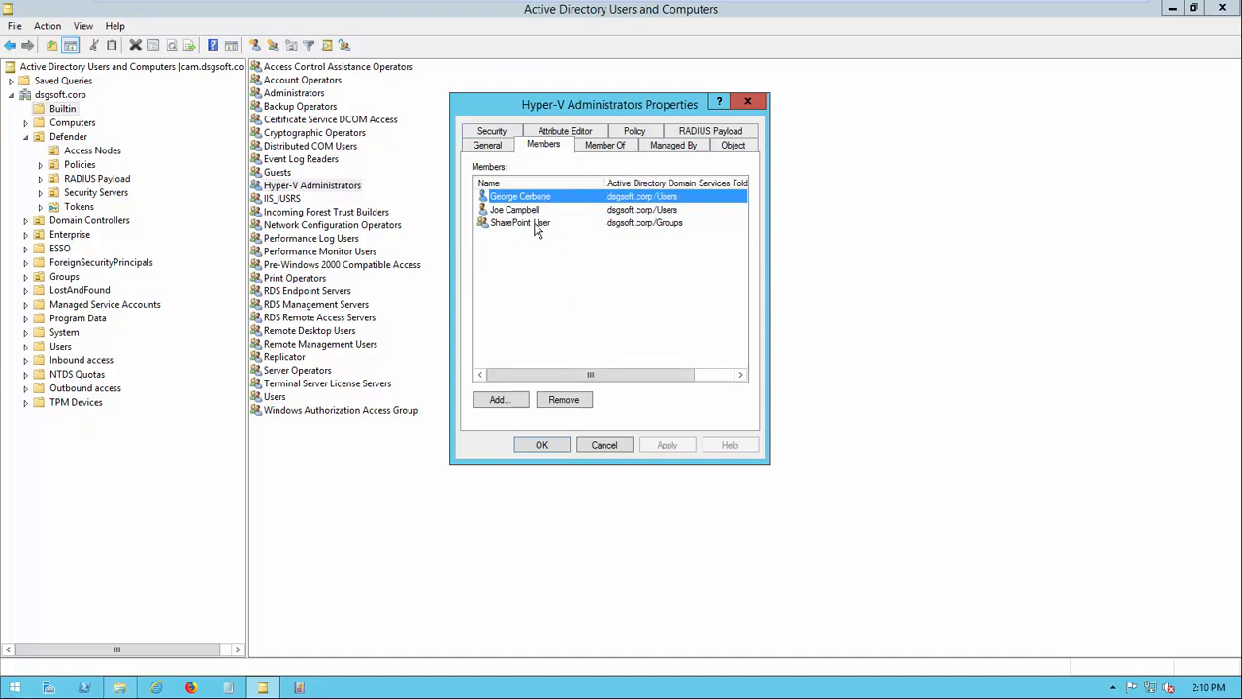
left_click(536, 225)
left_click(562, 401)
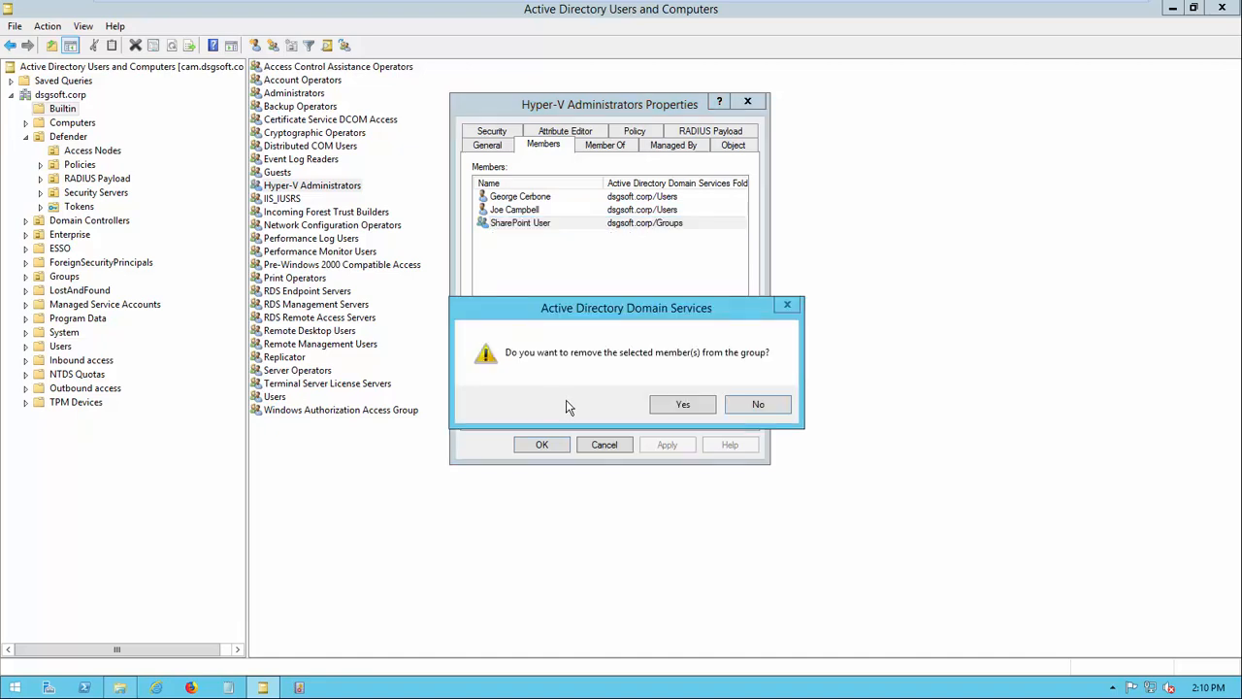
left_click(678, 407)
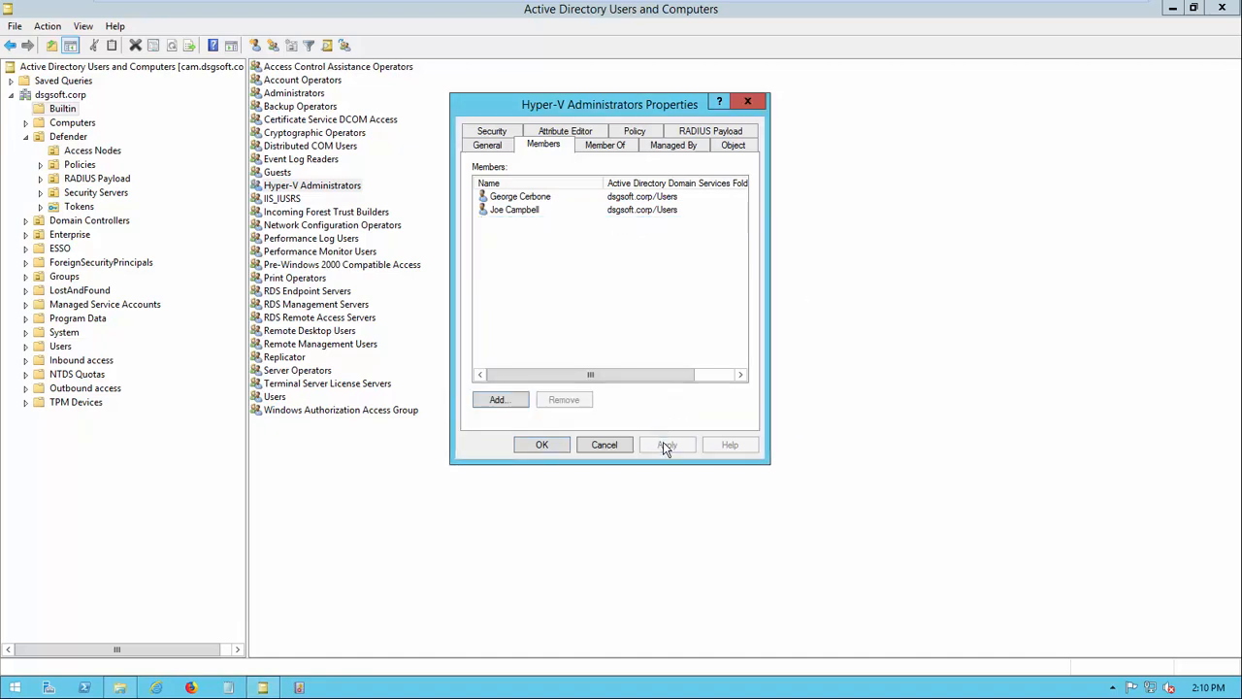
left_click(532, 444)
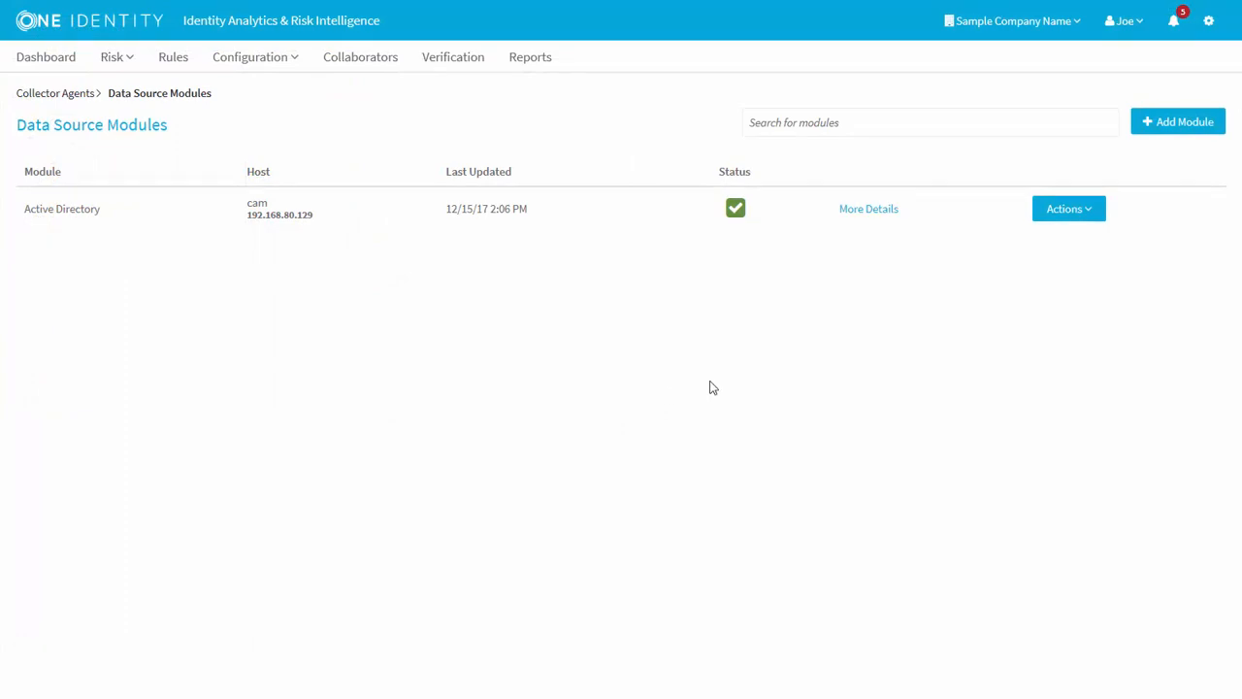
Step: In Identity Analytics & Risk Intelligence, initiate a collection for the Active Directory data source module on host cam
left_click(1062, 216)
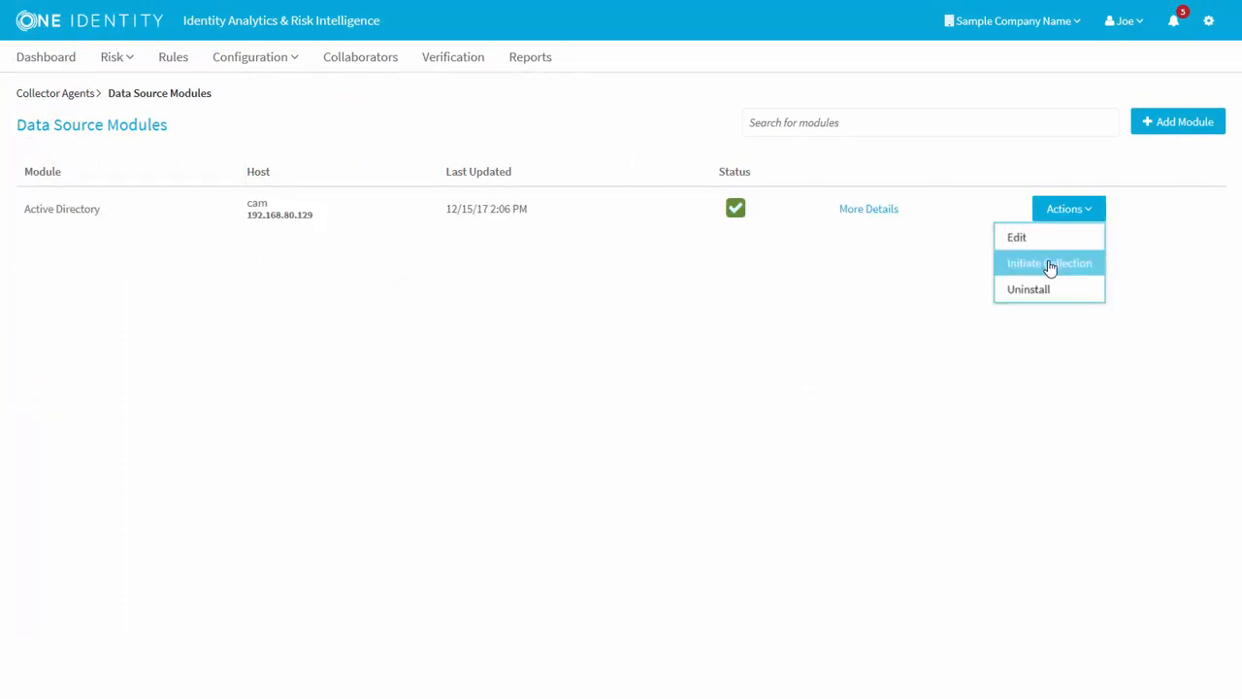
left_click(1049, 263)
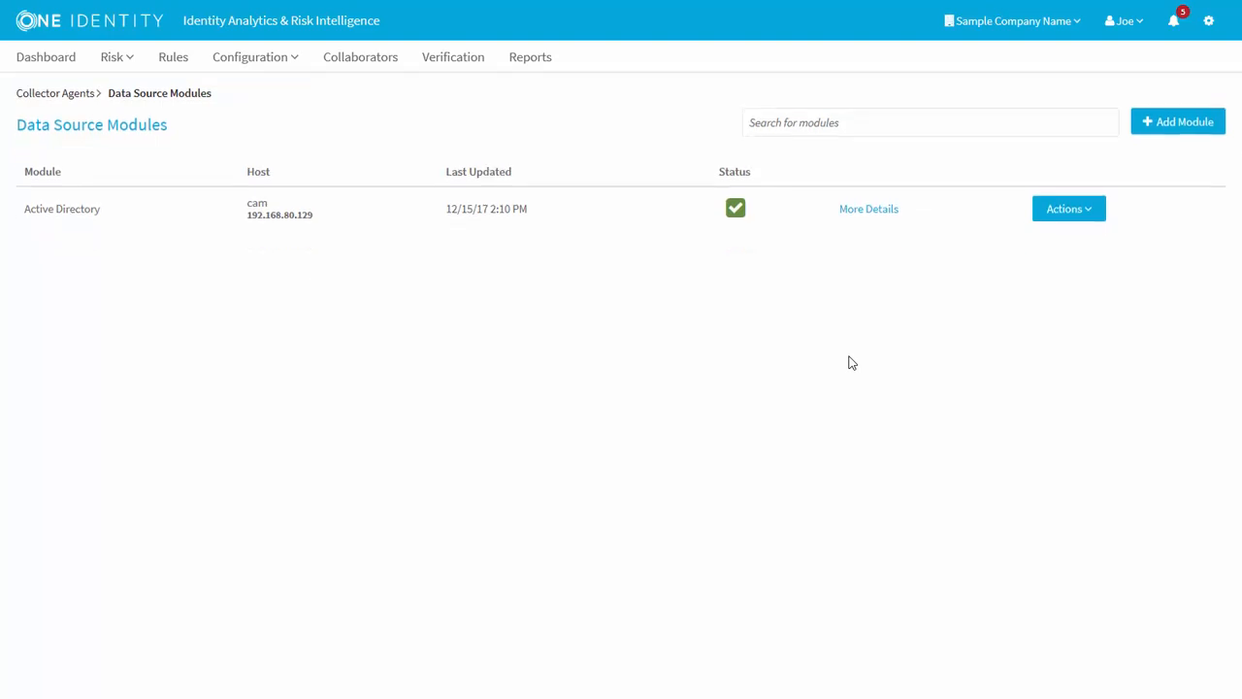
Step: Search the high risk accounts again for the employee's first name
left_click(128, 60)
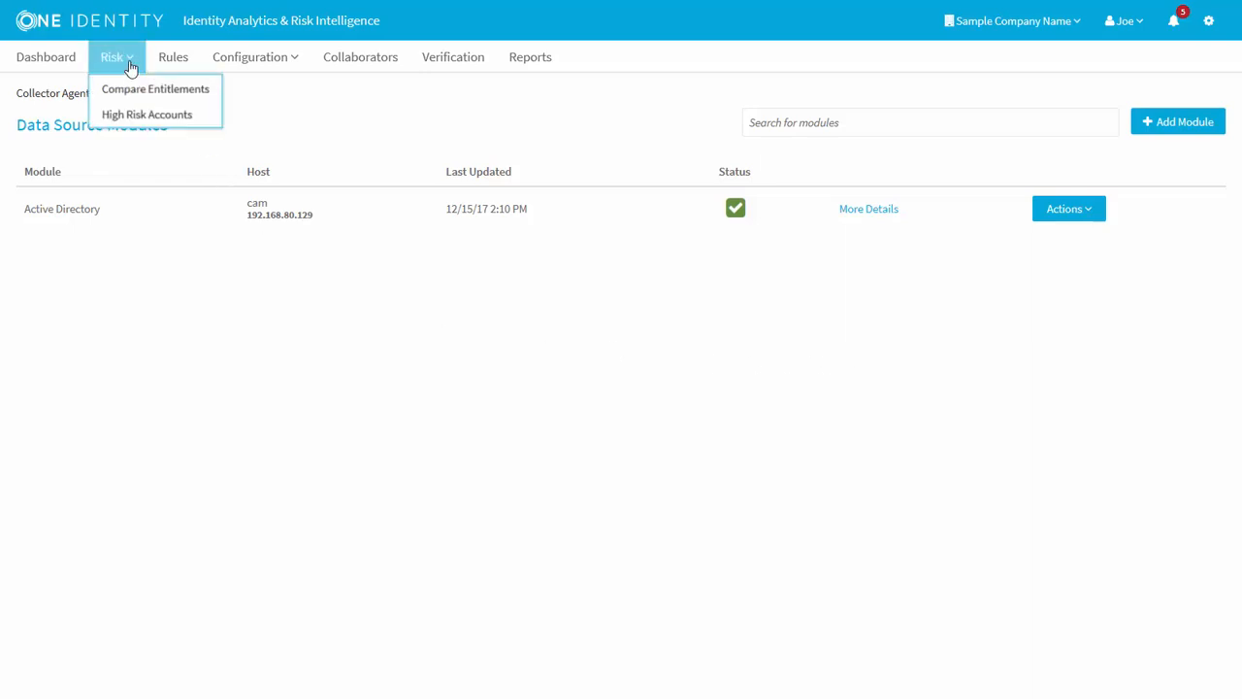
left_click(128, 117)
left_click(110, 341)
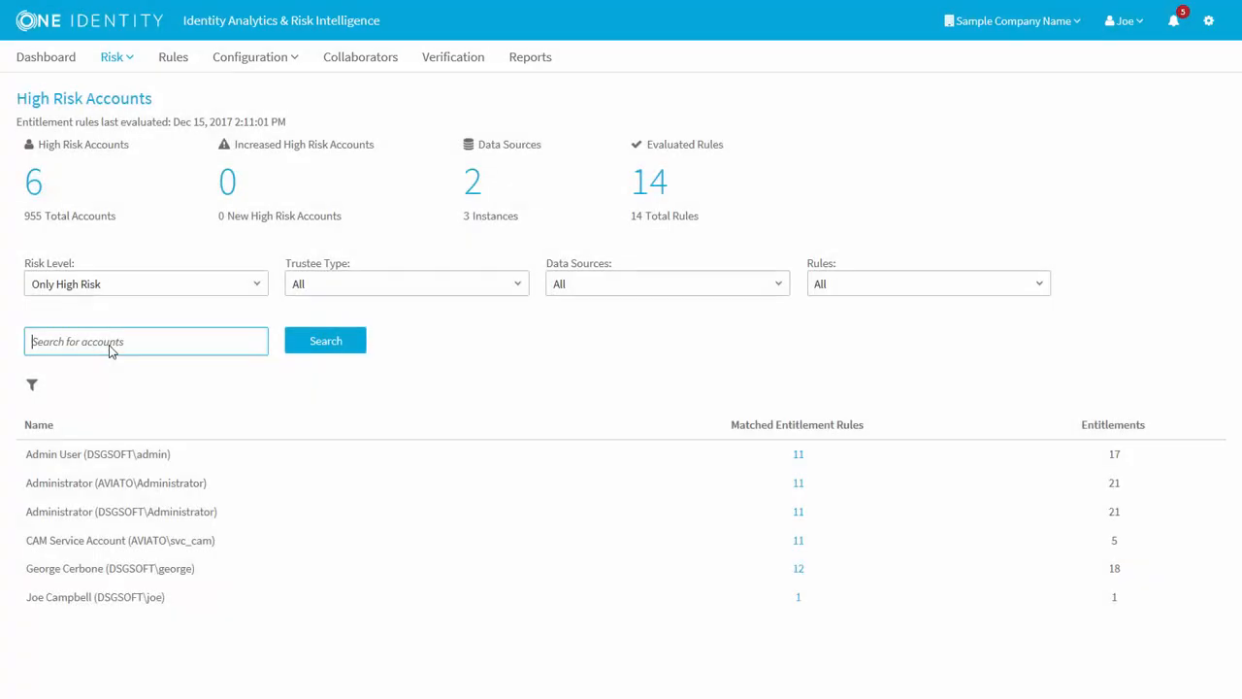
type("dan")
left_click(323, 347)
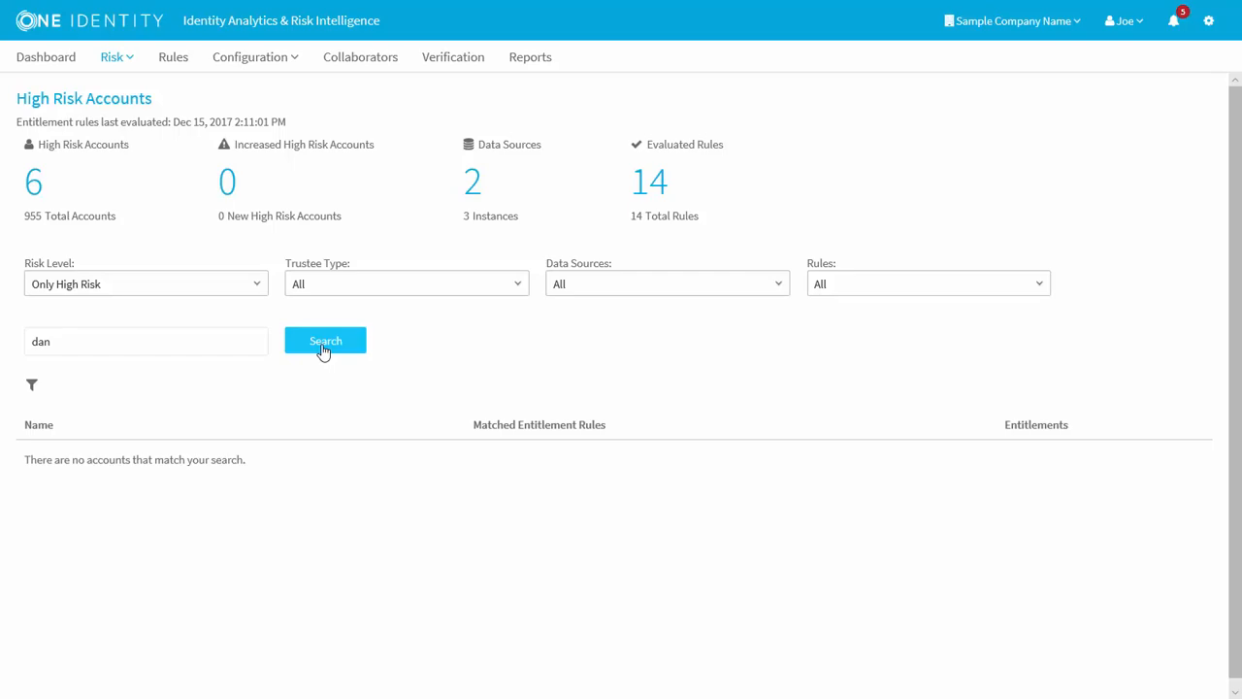
Step: Open the Hyper-V Administrators rule from the rules list and examine its matched accounts
left_click(175, 72)
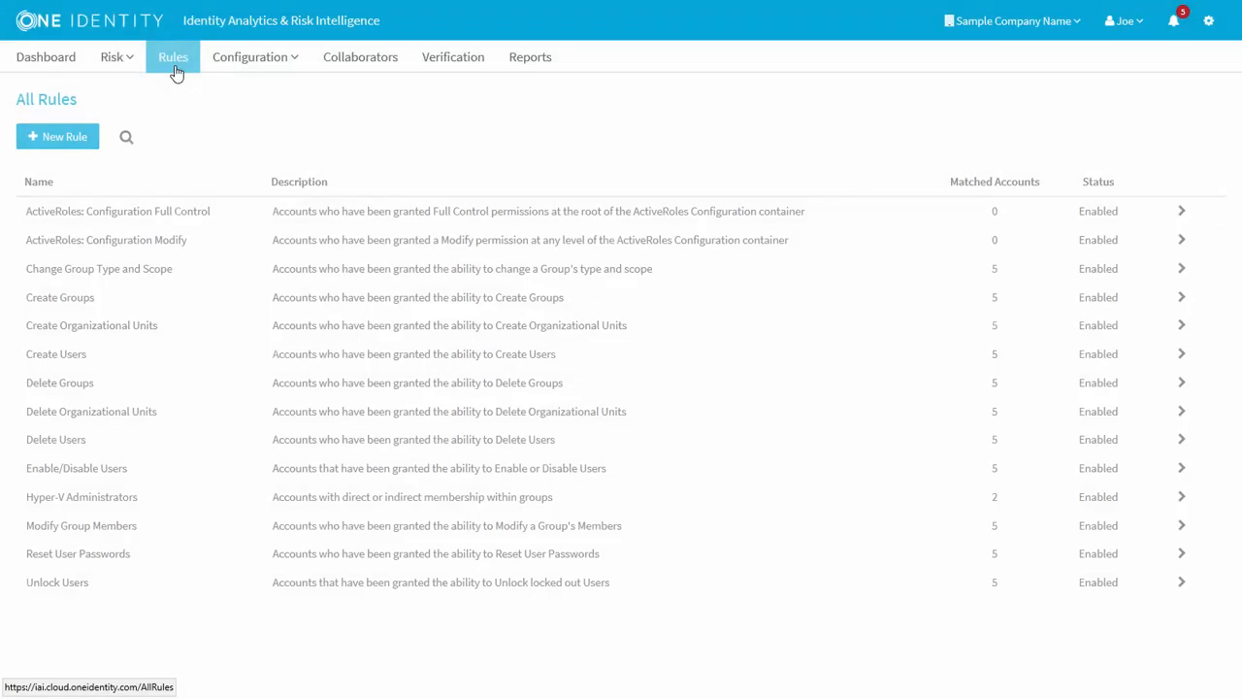
left_click(140, 510)
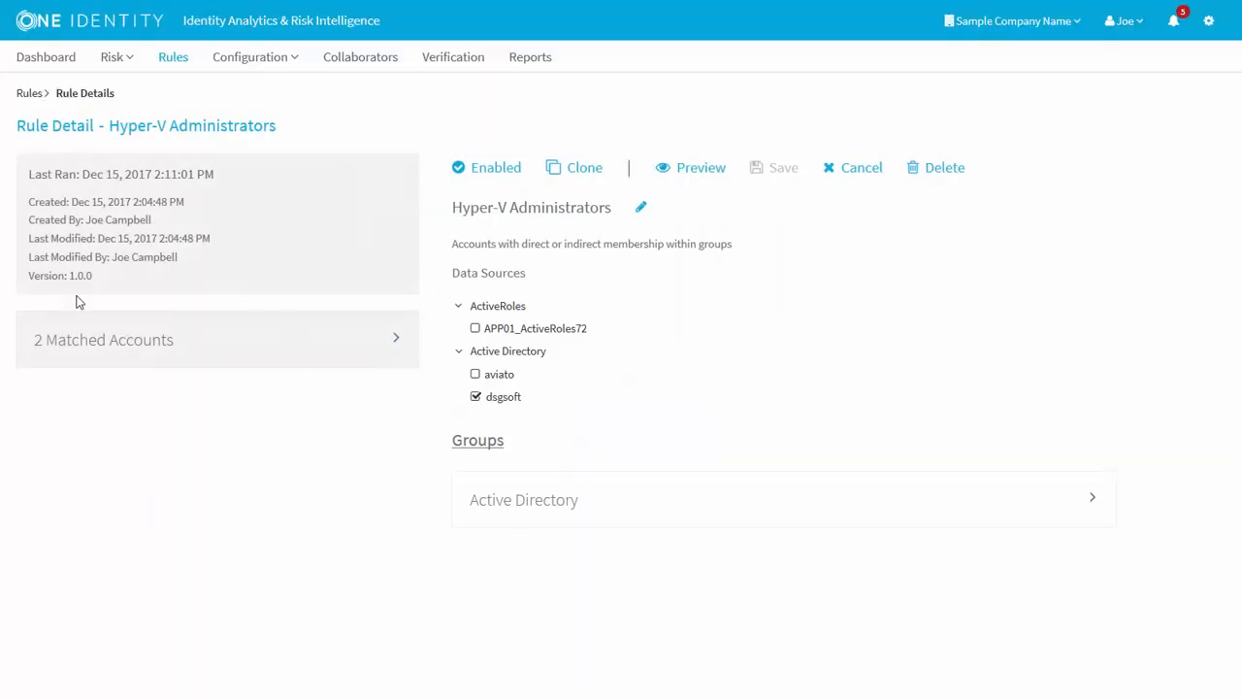
left_click(397, 347)
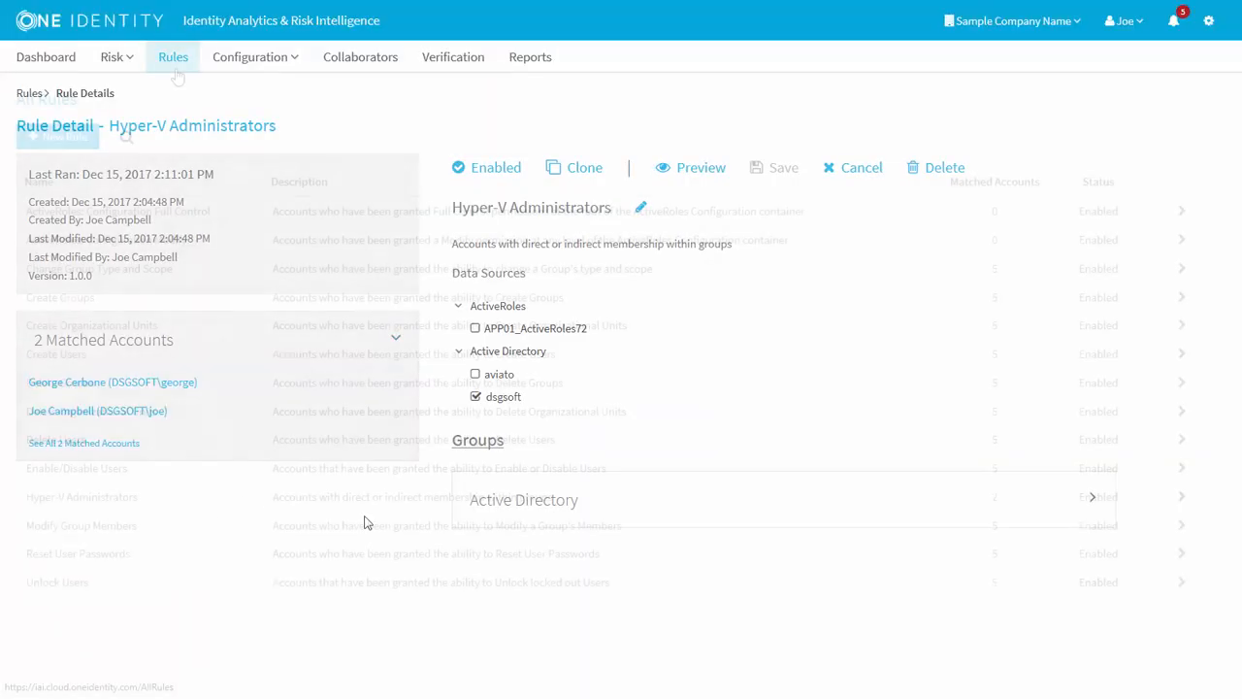